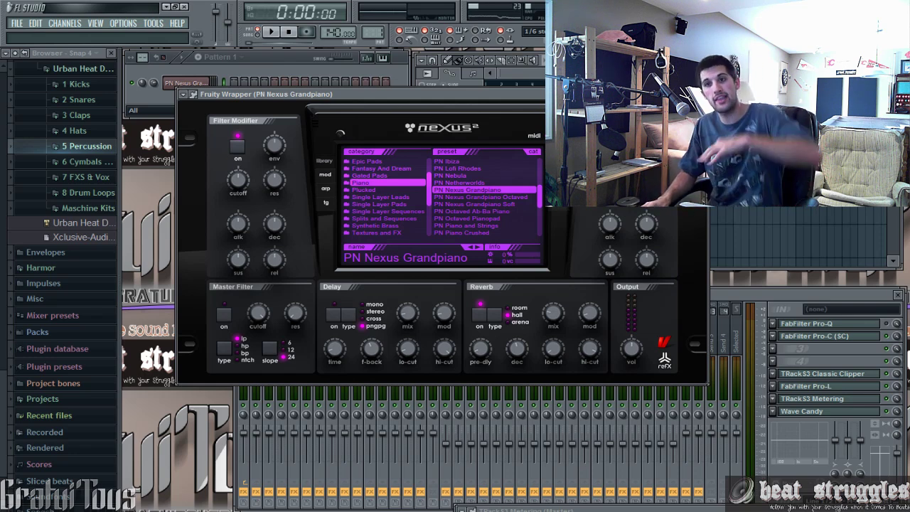
Move the Nexus Grandpiano window aside and bring the Master mixer window to the front.
drag(409, 96, 430, 86)
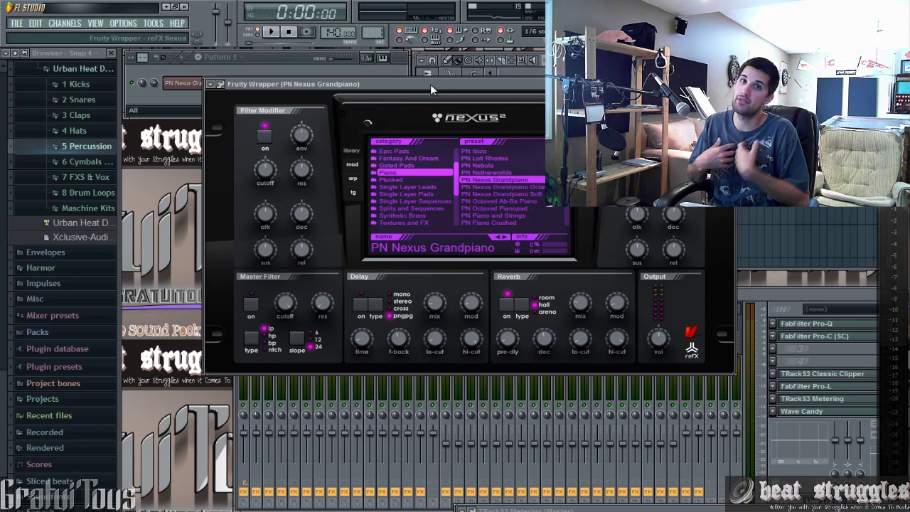
drag(743, 288, 745, 286)
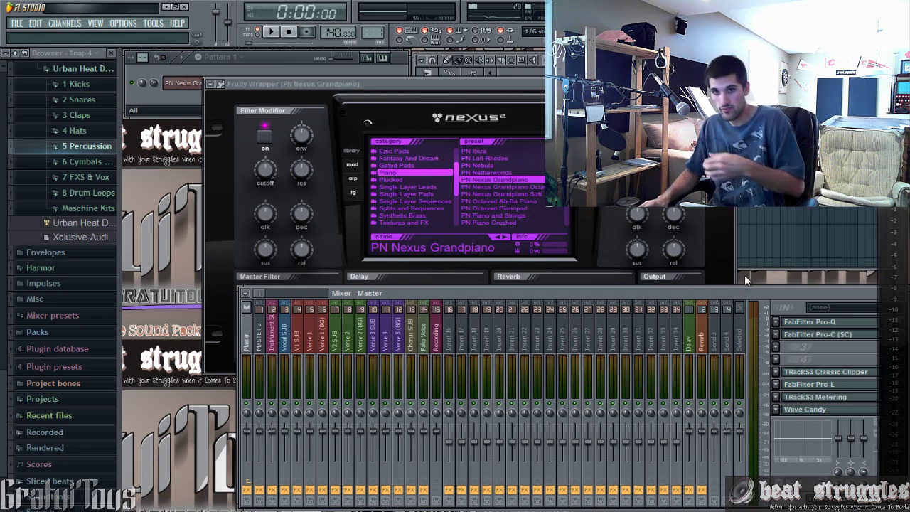
Inspect the Master's FabFilter Pro-C, then step through mixer tracks to Insert 19.
drag(848, 294, 813, 288)
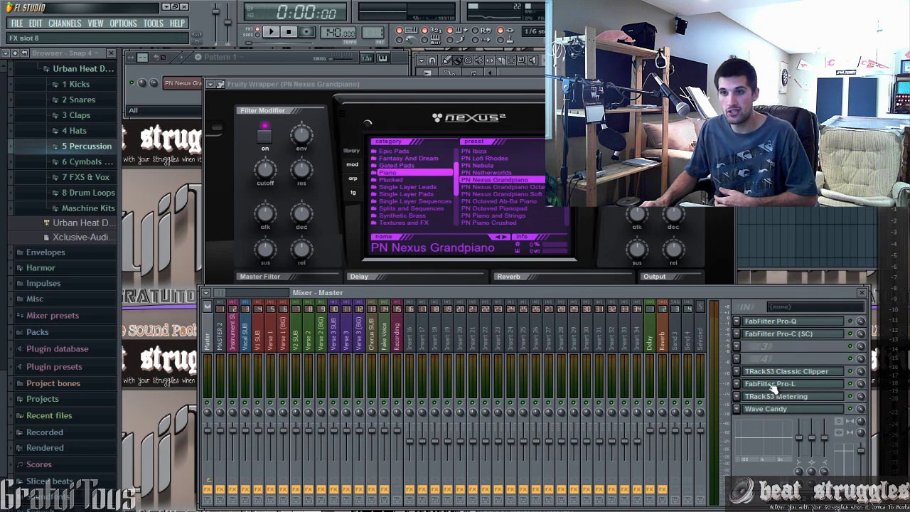
click(778, 334)
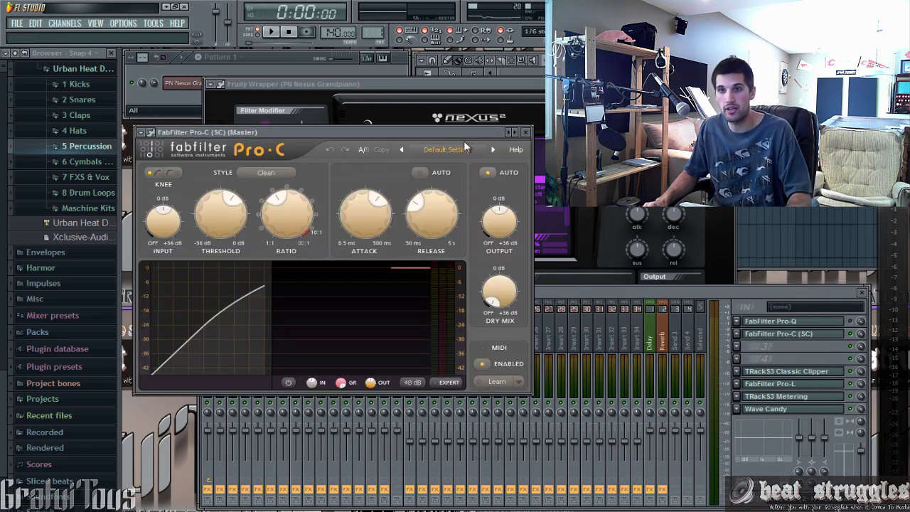
key(Escape)
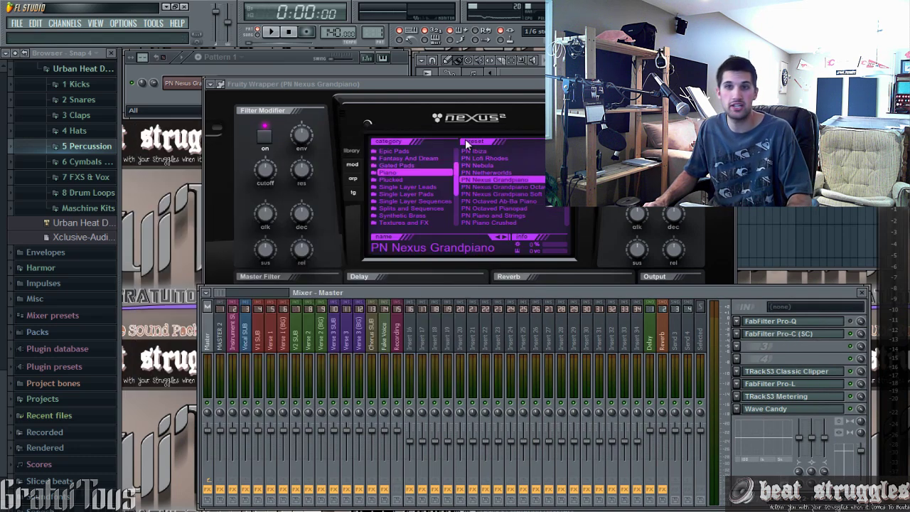
click(251, 344)
click(271, 345)
click(308, 343)
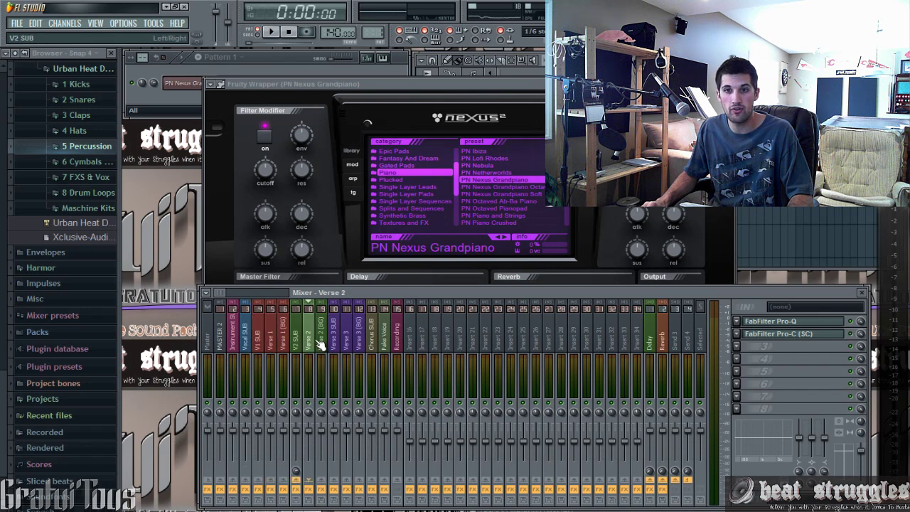
click(448, 341)
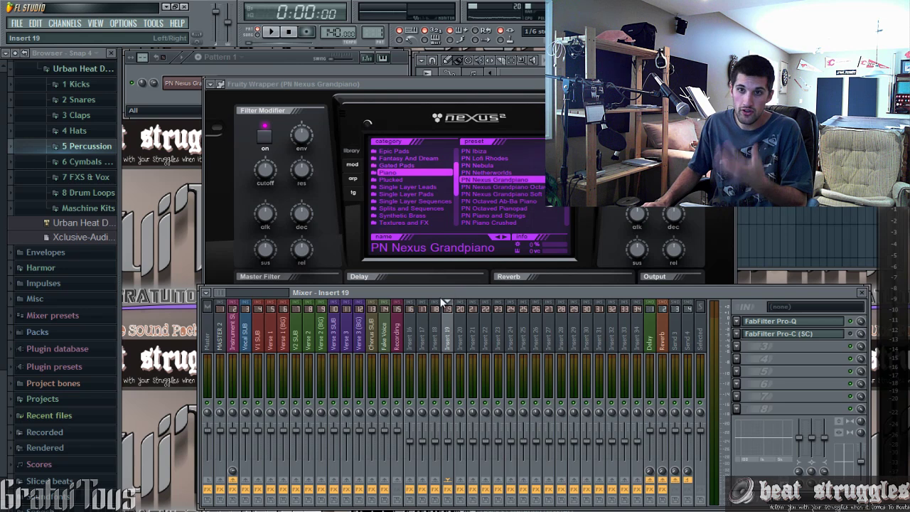
Check Insert 16's Pro-Q and Pro-C, then move the selection across to Insert 36.
scroll(216, 293, right, 3)
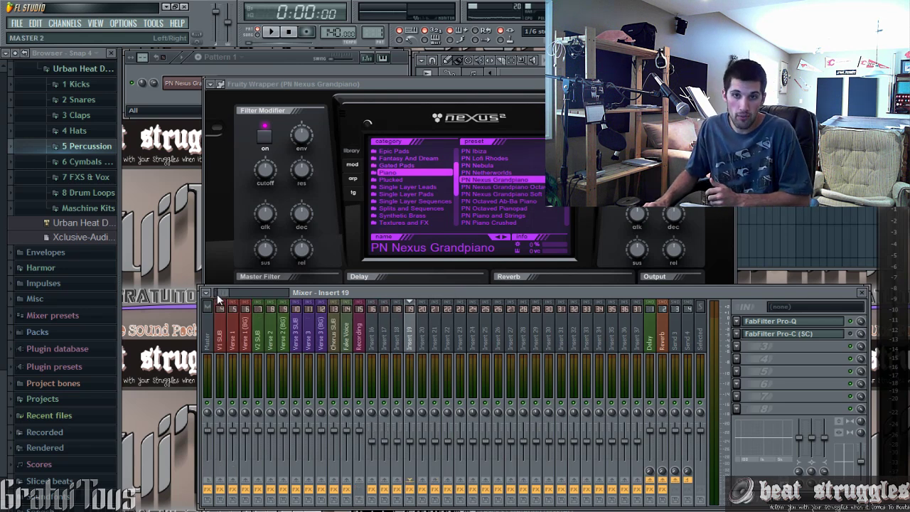
click(377, 340)
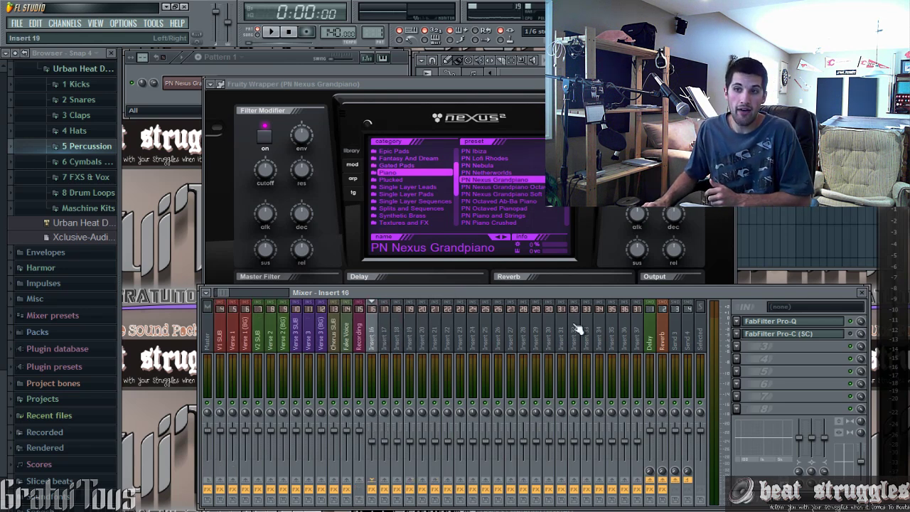
click(775, 326)
click(740, 323)
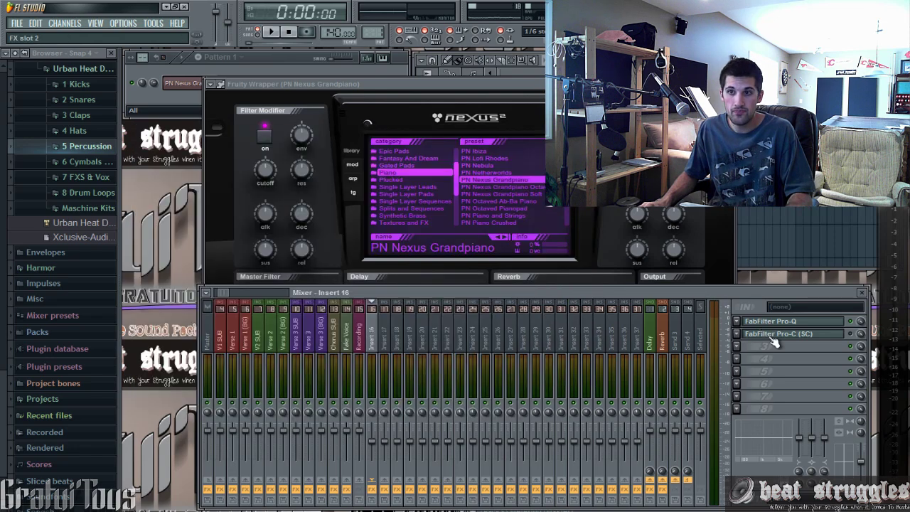
click(775, 334)
click(775, 333)
drag(387, 341, 624, 346)
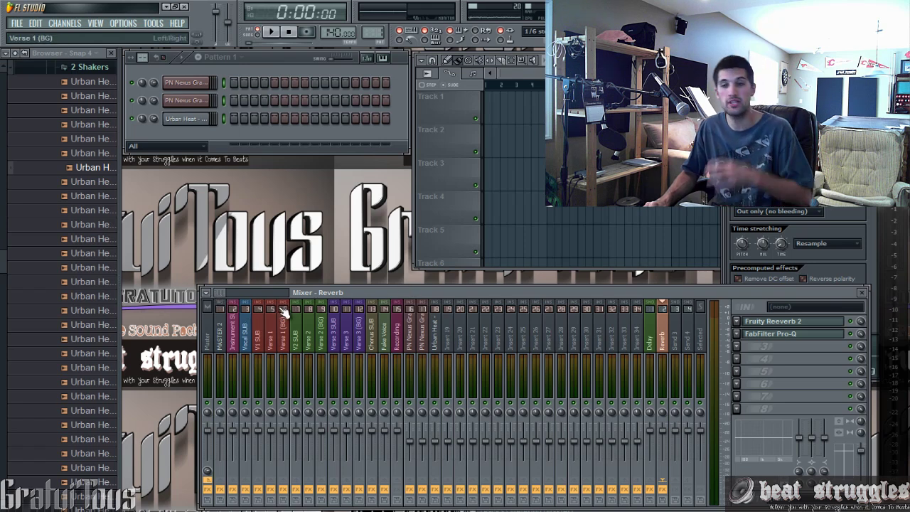
Show the Minimal templates under File > New from template.
click(253, 222)
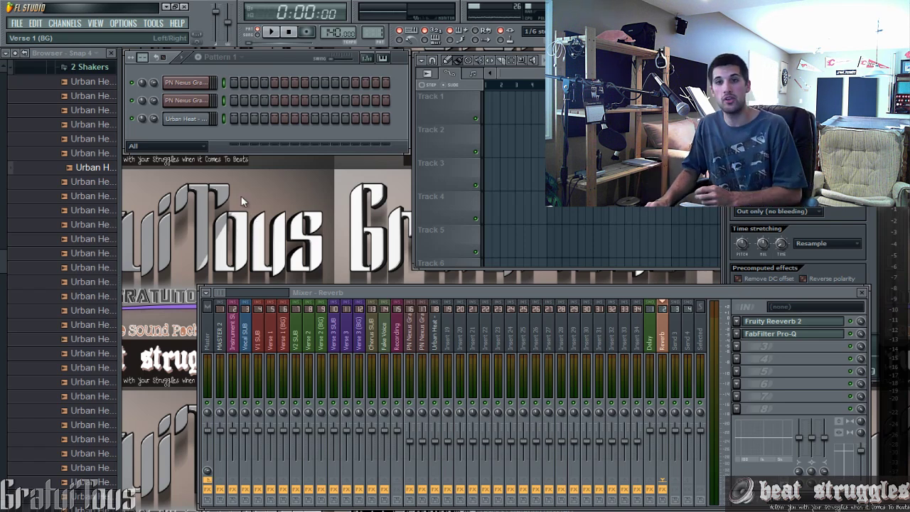
click(17, 23)
mouse_move(57, 47)
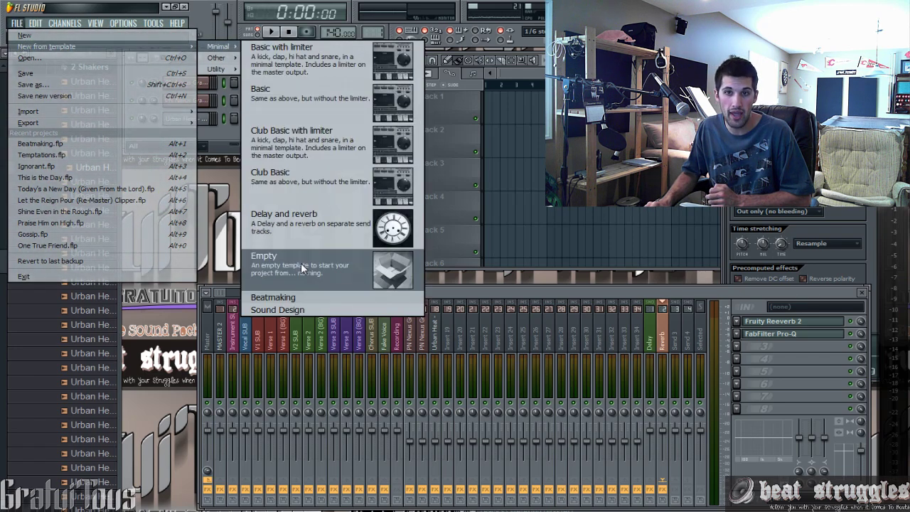
Start a new project from the Empty template, declining to save the current project.
click(301, 263)
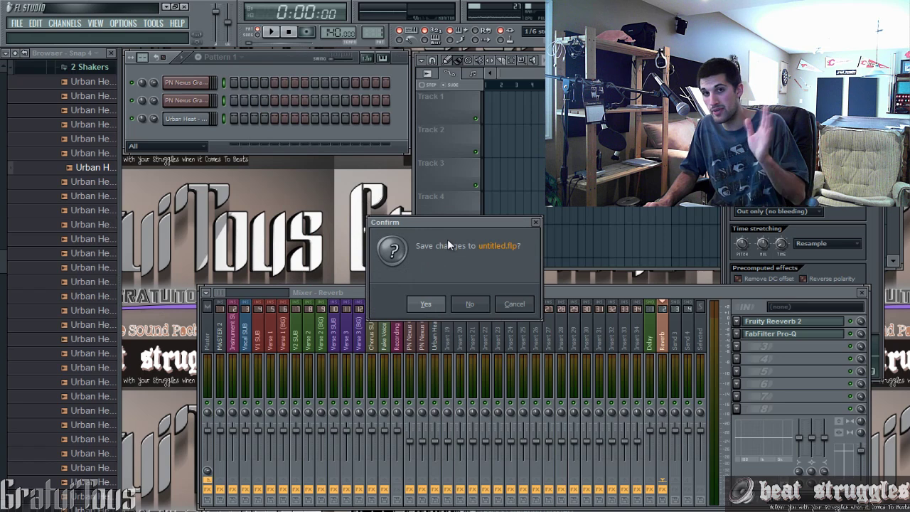
click(472, 304)
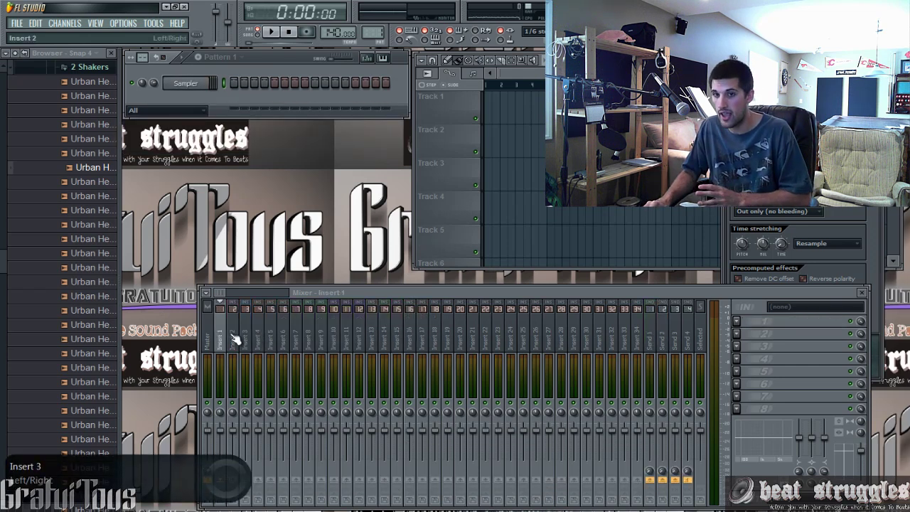
Replace the new project's Sampler channel with the reFX Nexus instrument.
click(209, 338)
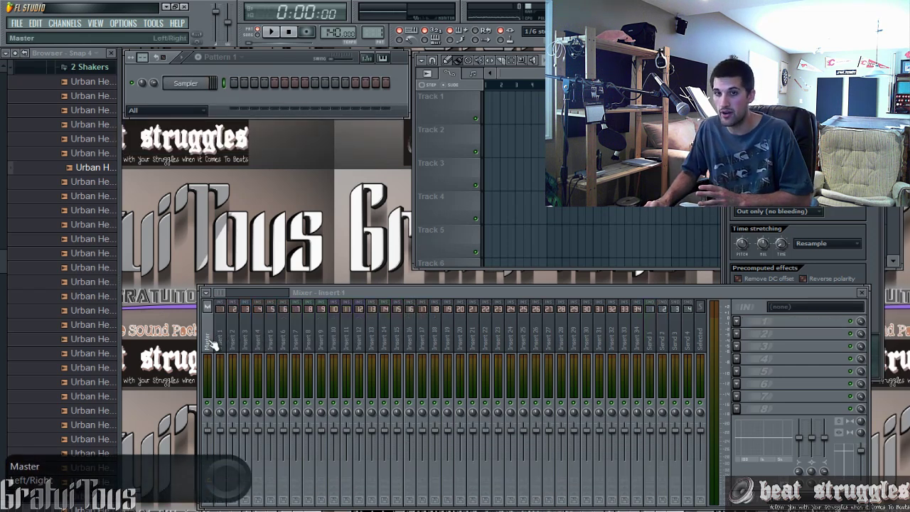
right_click(207, 80)
mouse_move(288, 222)
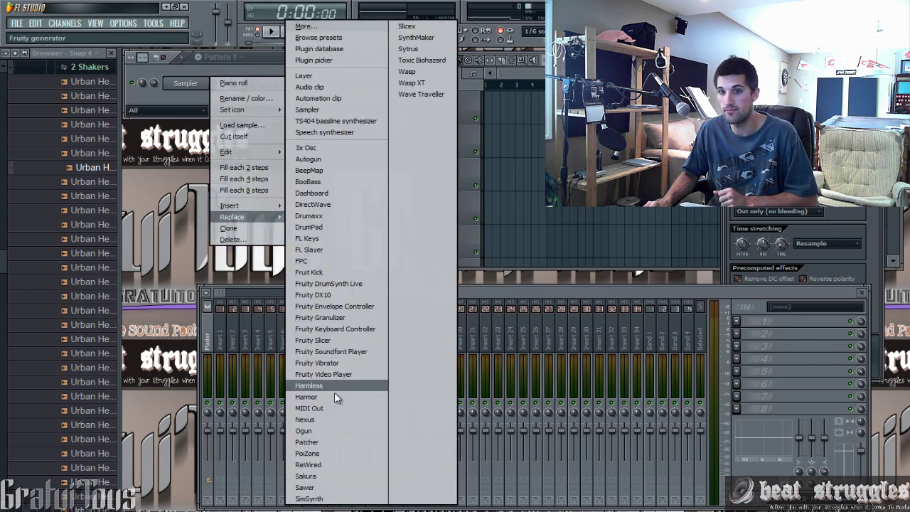
click(327, 420)
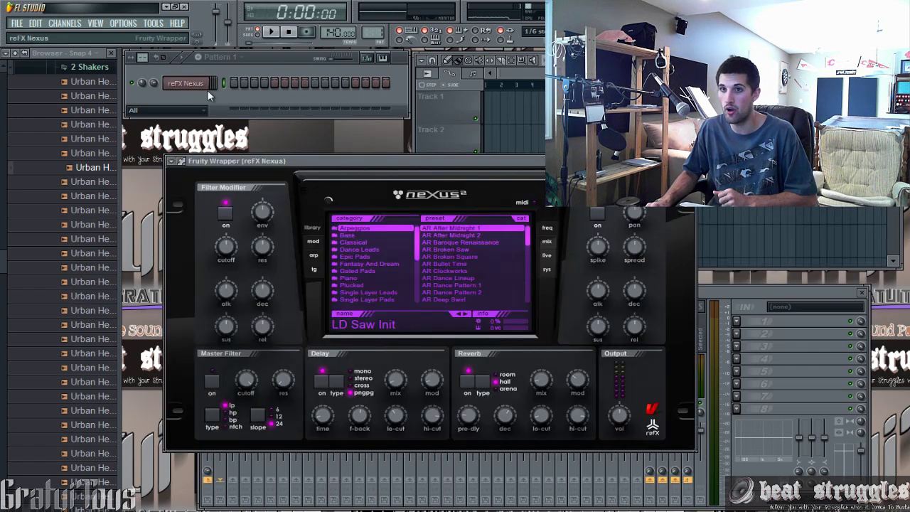
Load the PN Power Grand preset from Nexus's Piano category.
drag(421, 159, 488, 102)
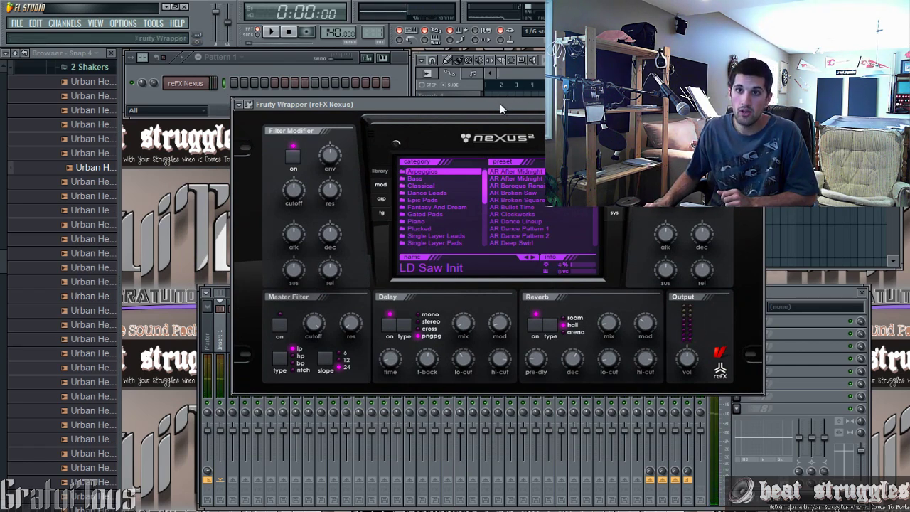
drag(500, 103, 532, 89)
click(456, 207)
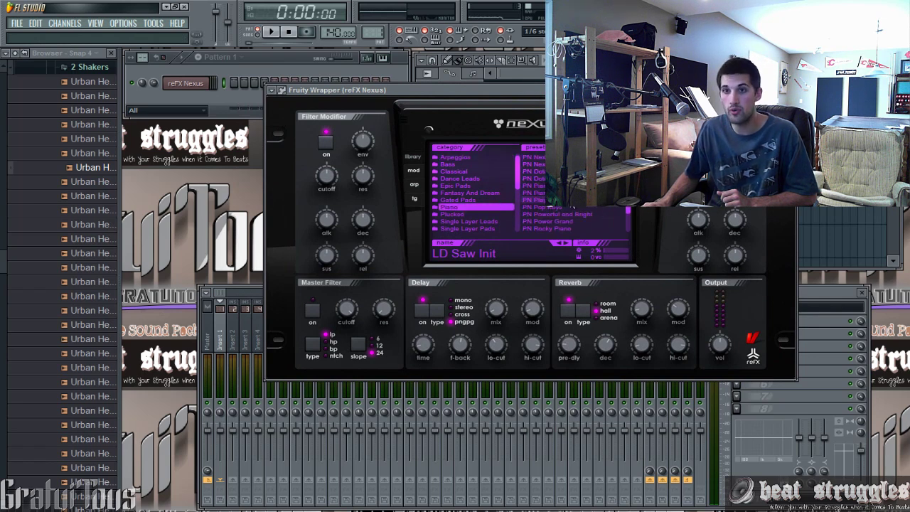
click(569, 221)
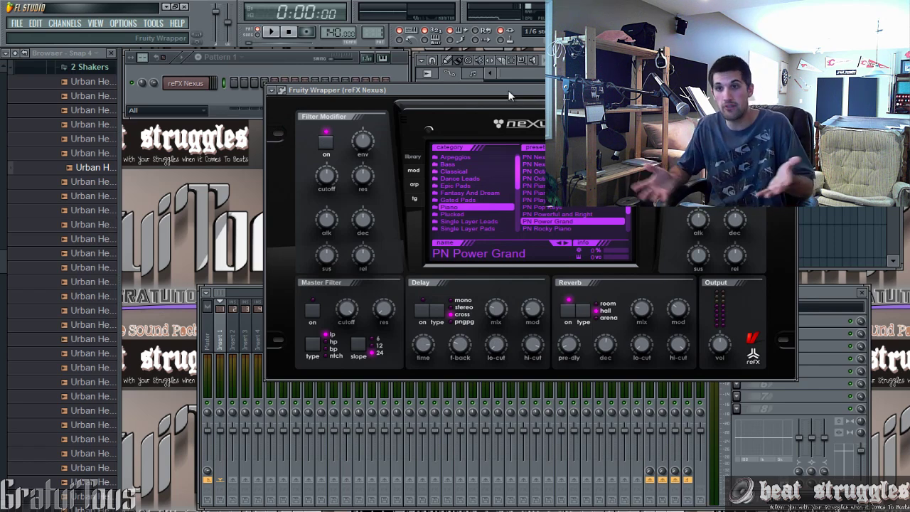
click(212, 323)
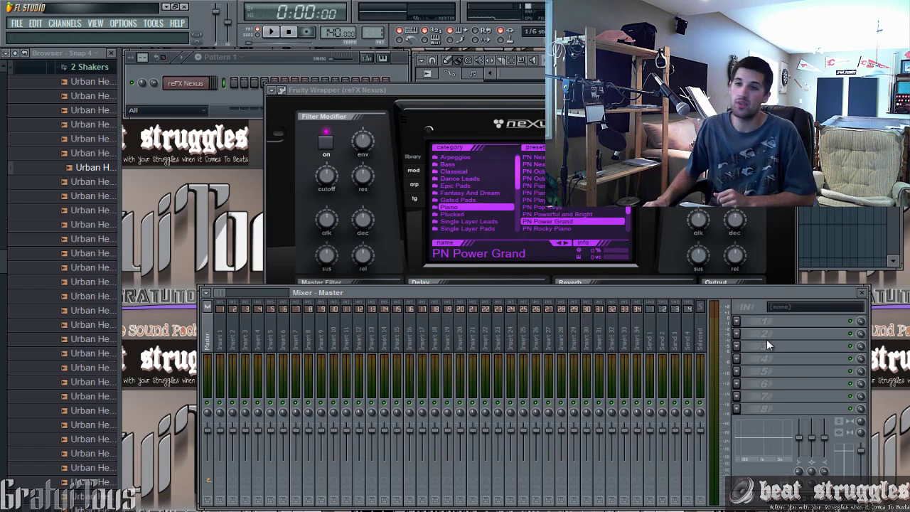
Add Wave Candy to the Master track's effect chain.
click(756, 407)
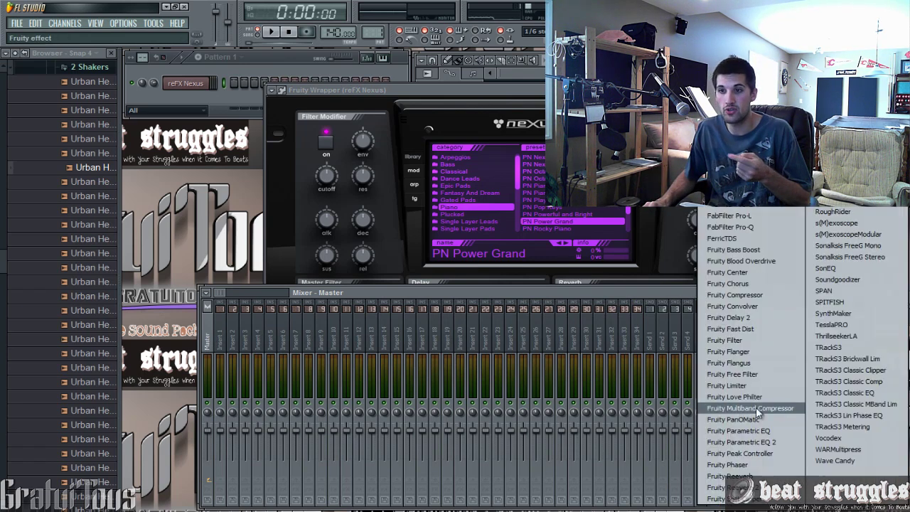
click(836, 455)
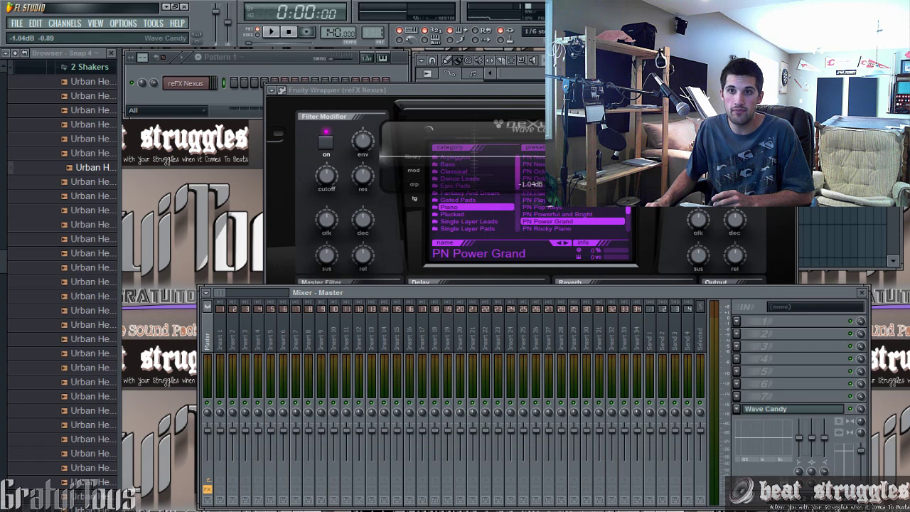
drag(428, 336, 886, 413)
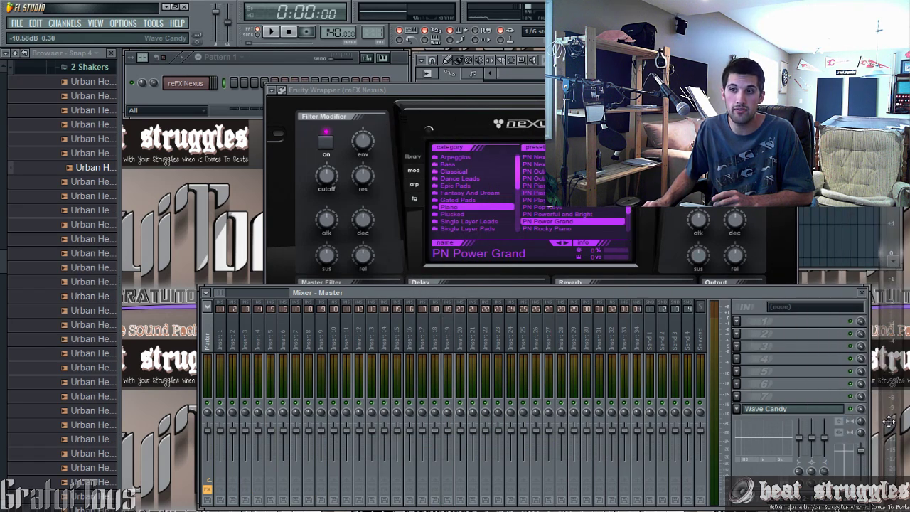
click(669, 251)
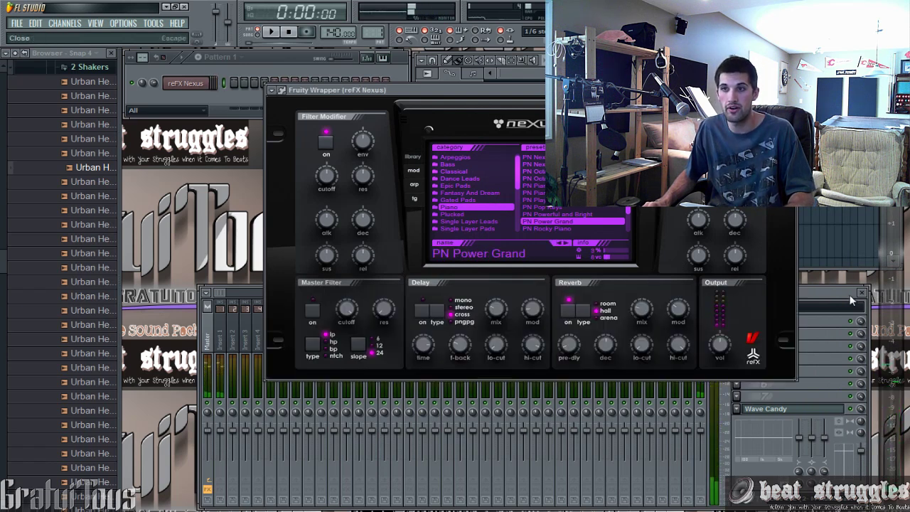
right_click(885, 233)
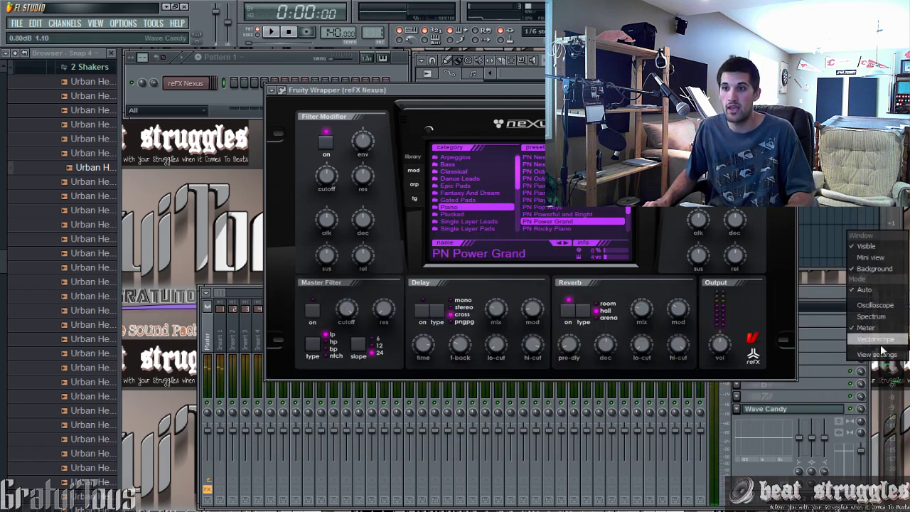
click(834, 291)
click(833, 291)
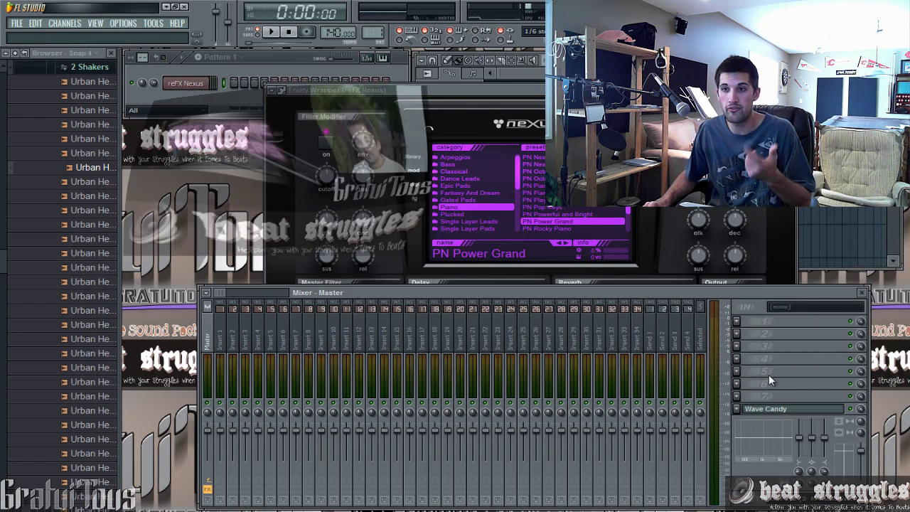
Add TRackS3 Metering to another Master track slot.
click(737, 396)
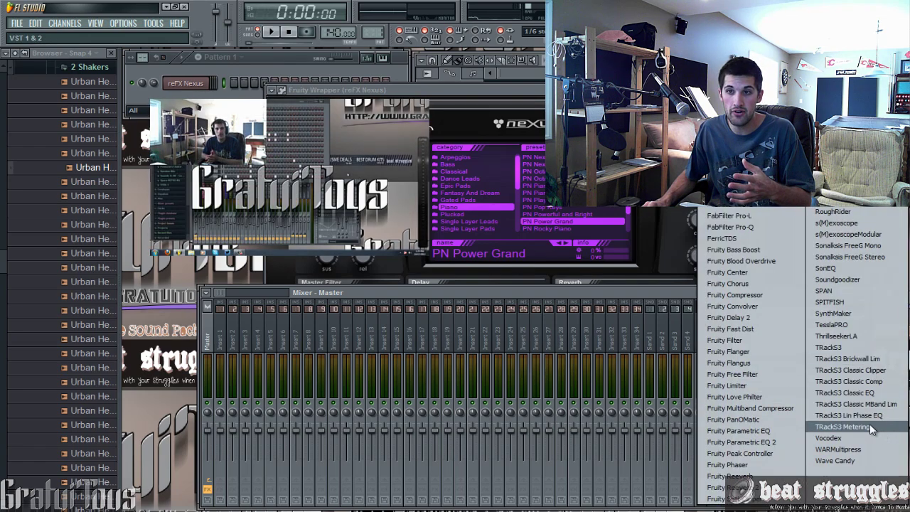
click(869, 426)
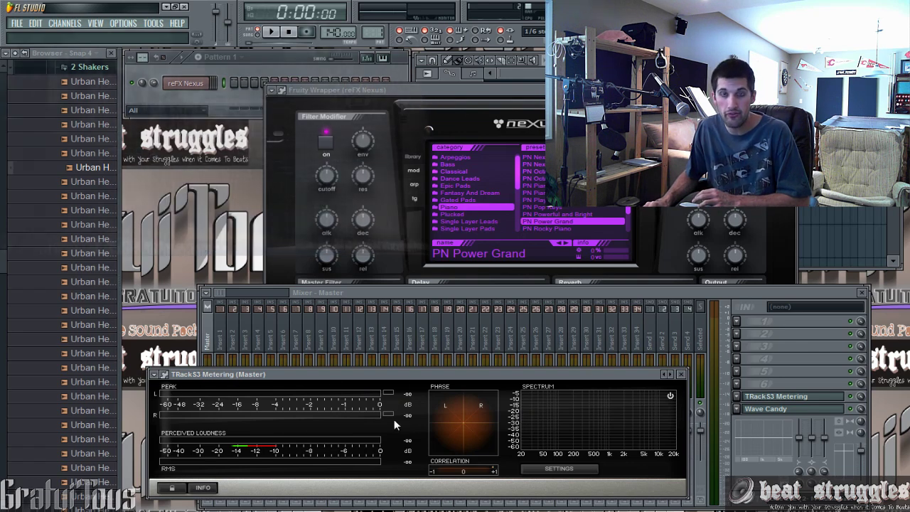
click(681, 374)
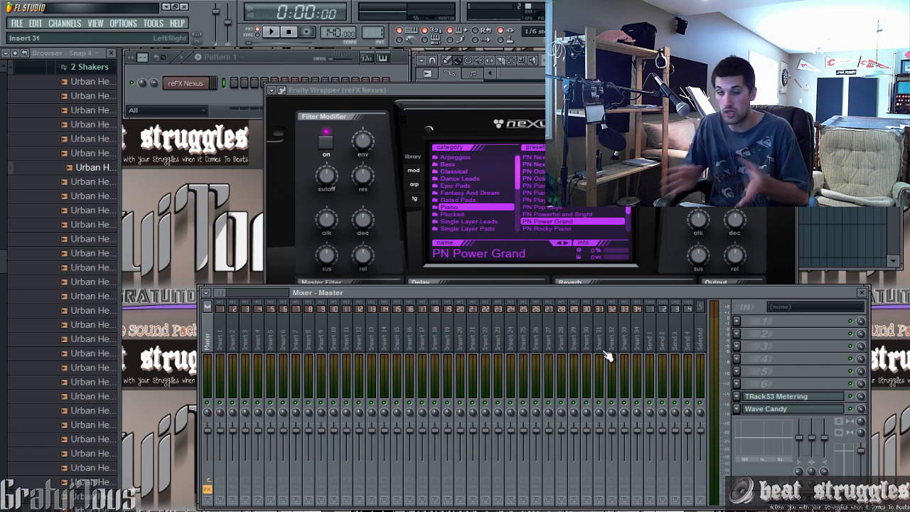
Load Fruity Parametric EQ 2 into Insert 1's first effect slot.
drag(221, 349, 582, 347)
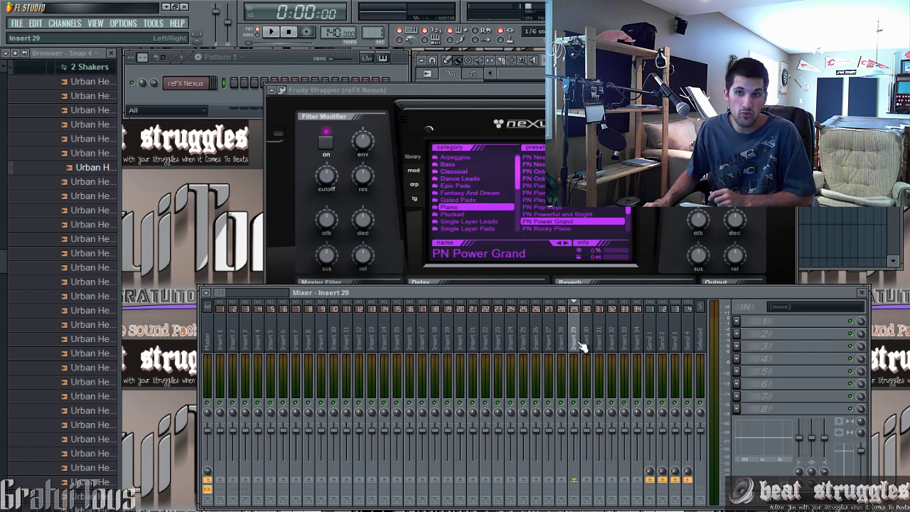
click(220, 345)
click(735, 322)
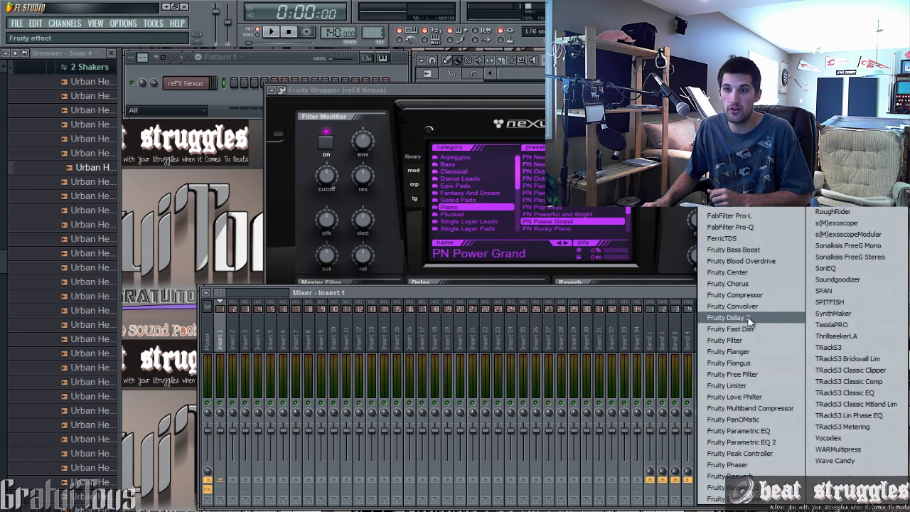
click(784, 437)
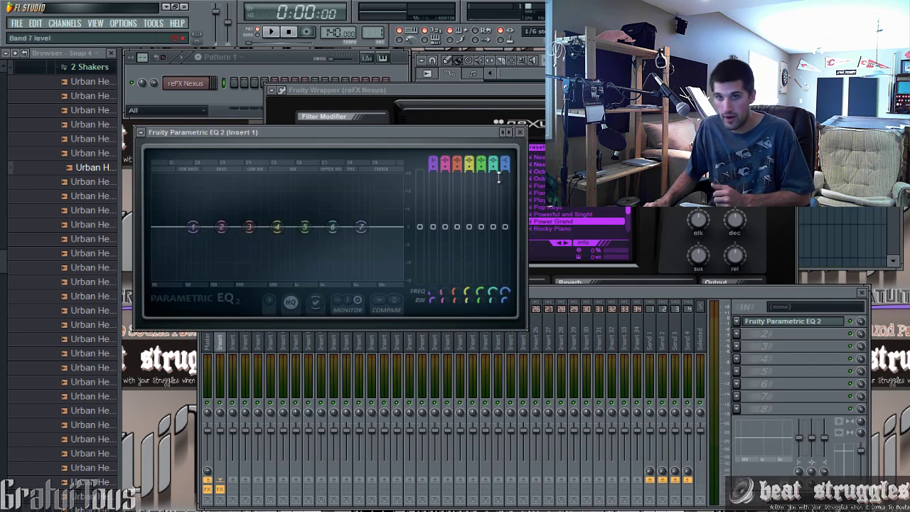
Test a bell boost on Parametric EQ 2's band 6, then reset it to flat.
drag(512, 132, 613, 131)
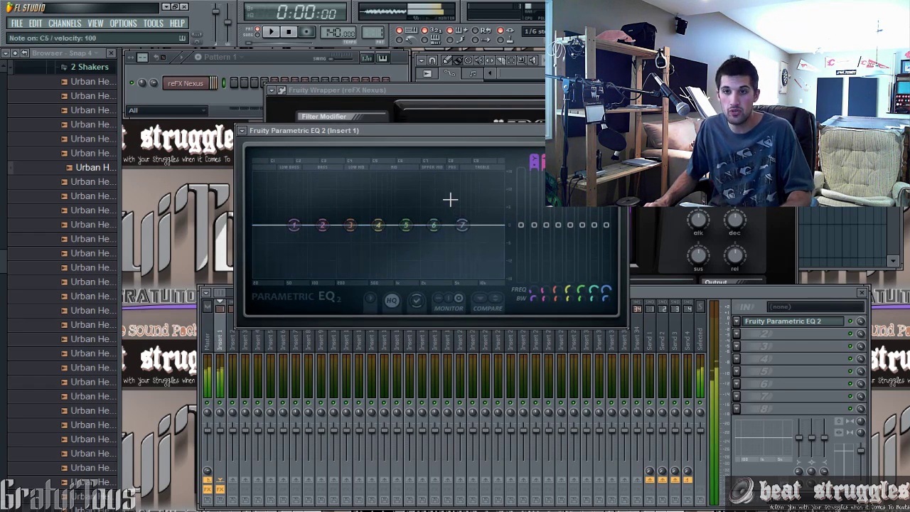
mouse_move(434, 228)
mouse_down()
mouse_move(407, 188)
mouse_move(431, 224)
mouse_up()
right_click(431, 221)
key(Escape)
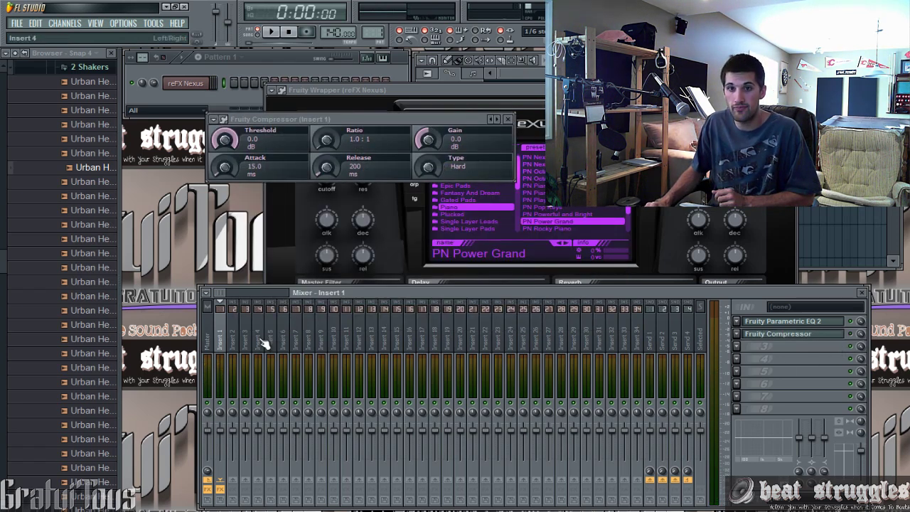
Copy Insert 1's EQ and compressor chain onto Inserts 2 and 3.
click(236, 350)
click(224, 347)
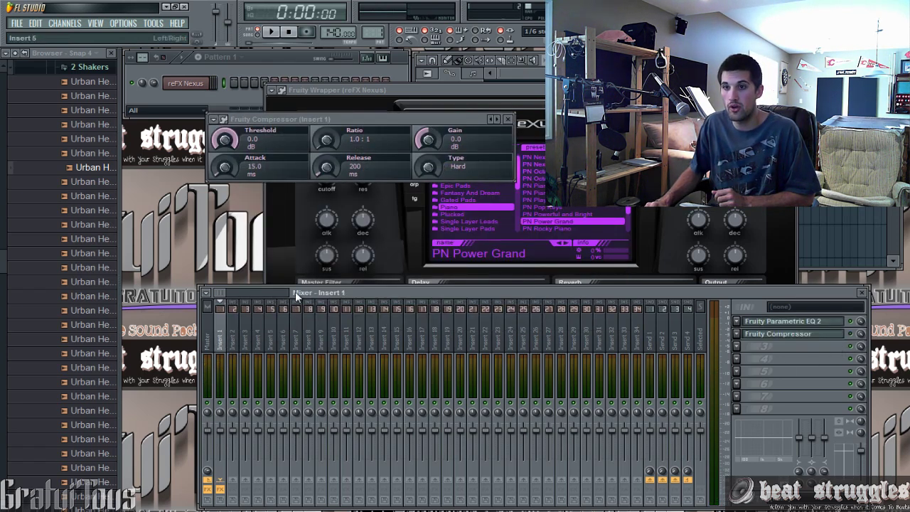
right_click(227, 336)
mouse_move(244, 304)
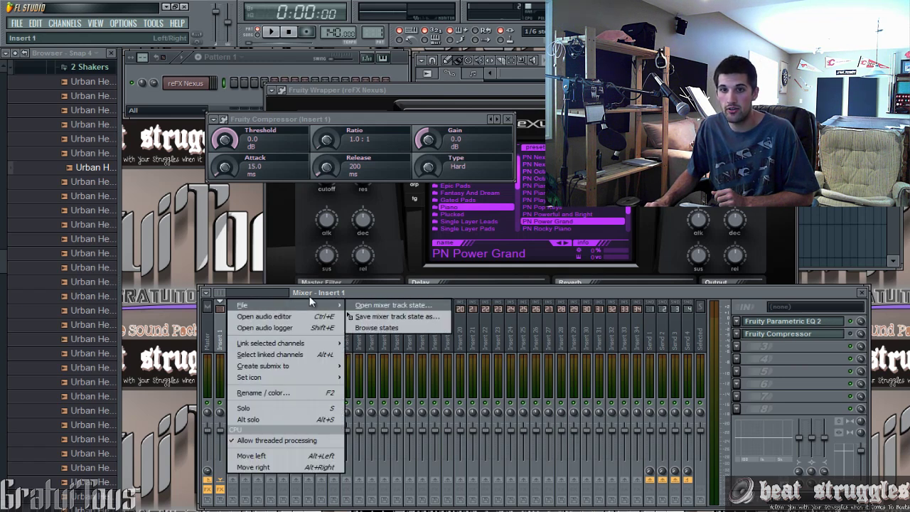
drag(397, 319, 234, 335)
right_click(239, 301)
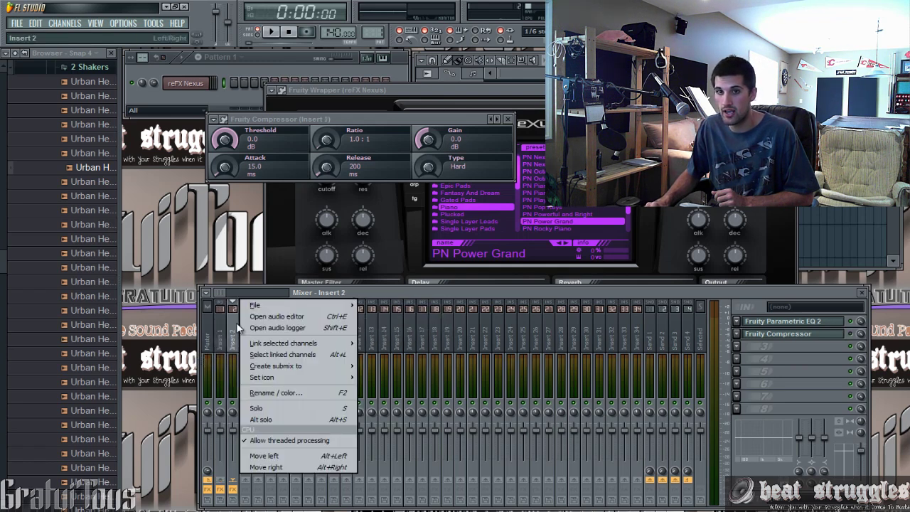
mouse_move(285, 304)
drag(373, 321, 245, 340)
Browse Inserts 11, 13 and 20, then verify Insert 3's Parametric EQ 2.
click(350, 340)
click(371, 340)
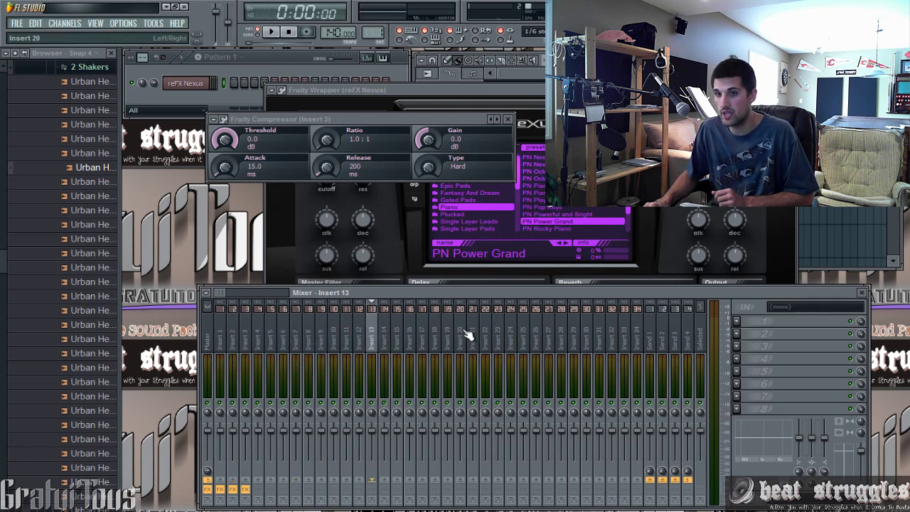
click(467, 334)
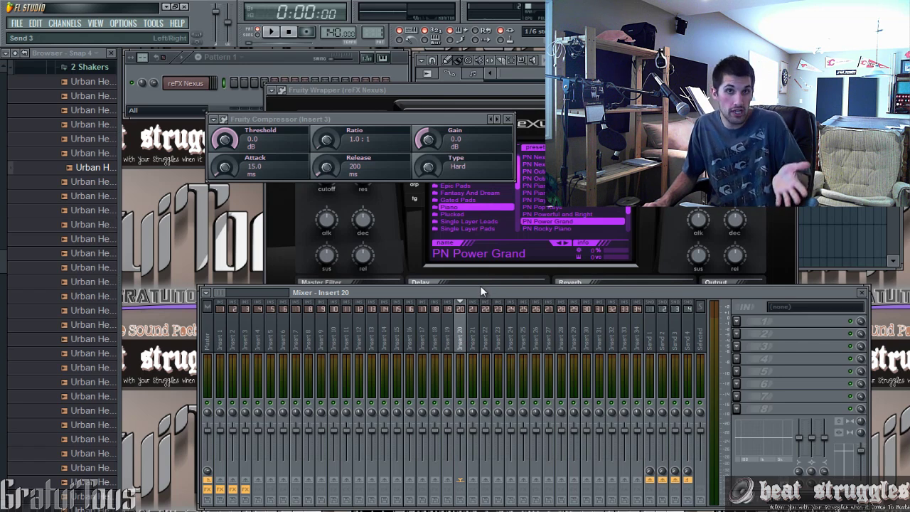
click(246, 341)
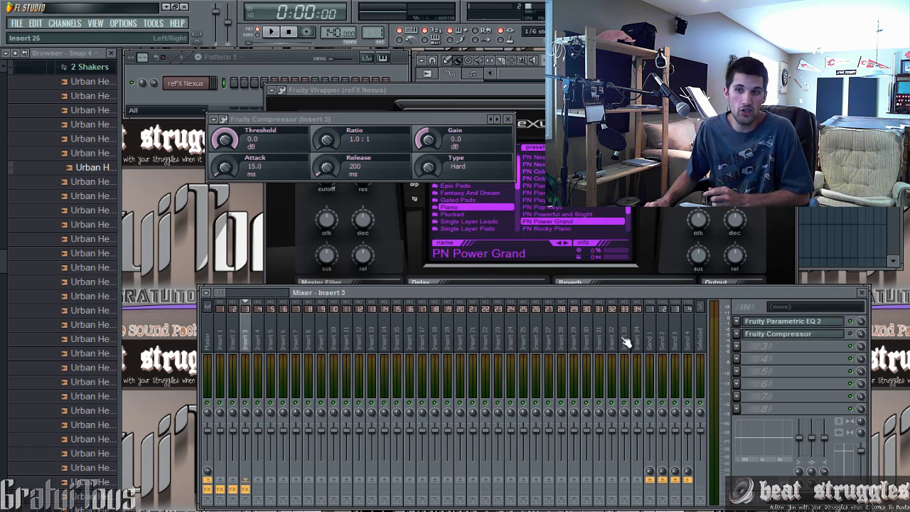
click(788, 321)
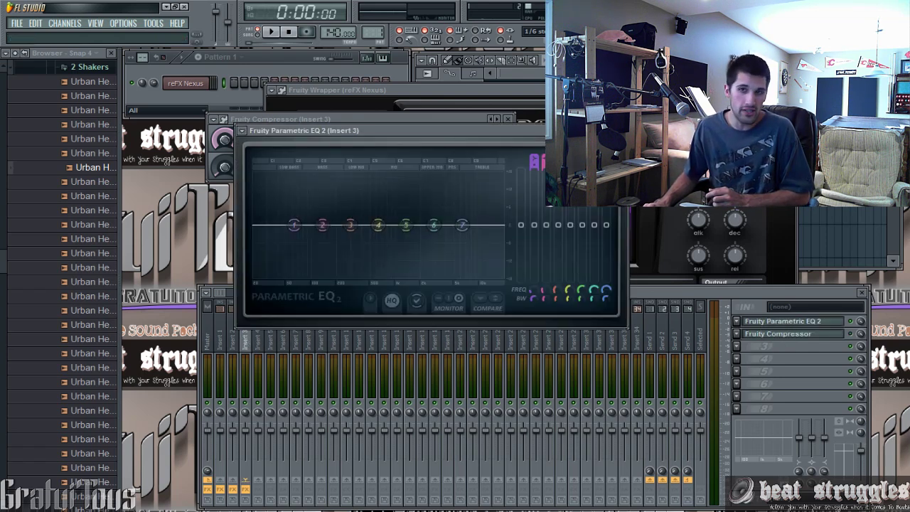
click(788, 322)
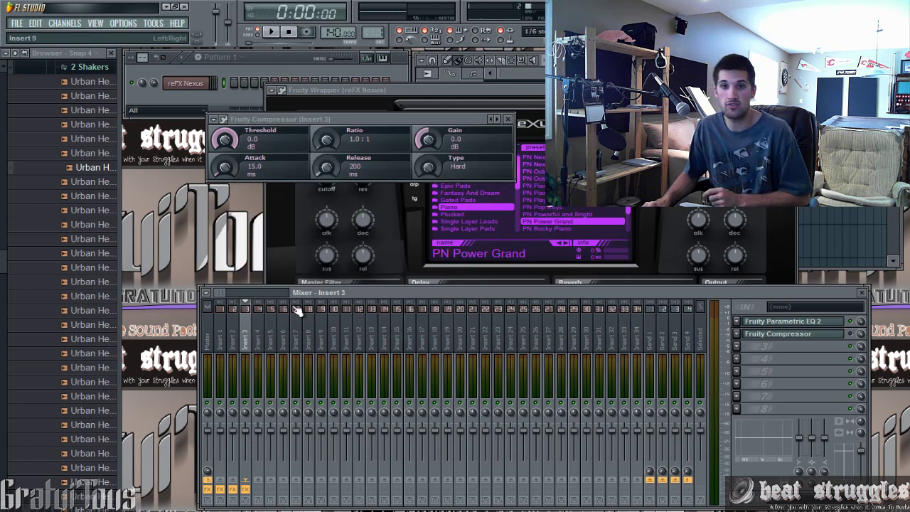
drag(246, 341, 334, 341)
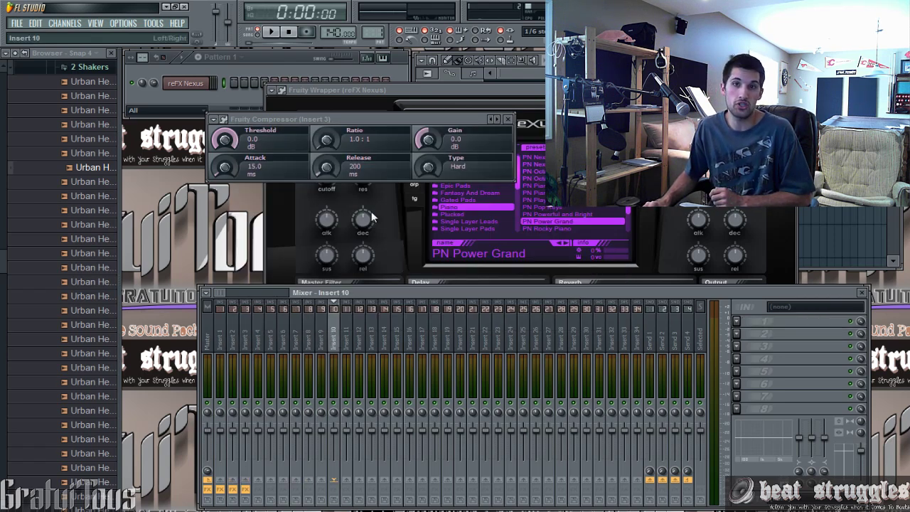
Close the Fruity Compressor window and move the Nexus window further left.
click(508, 113)
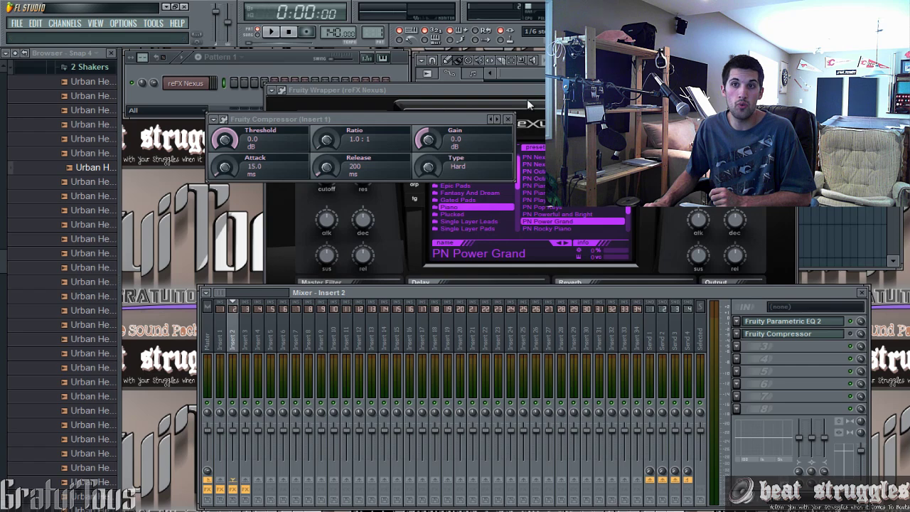
click(508, 120)
drag(584, 89, 522, 89)
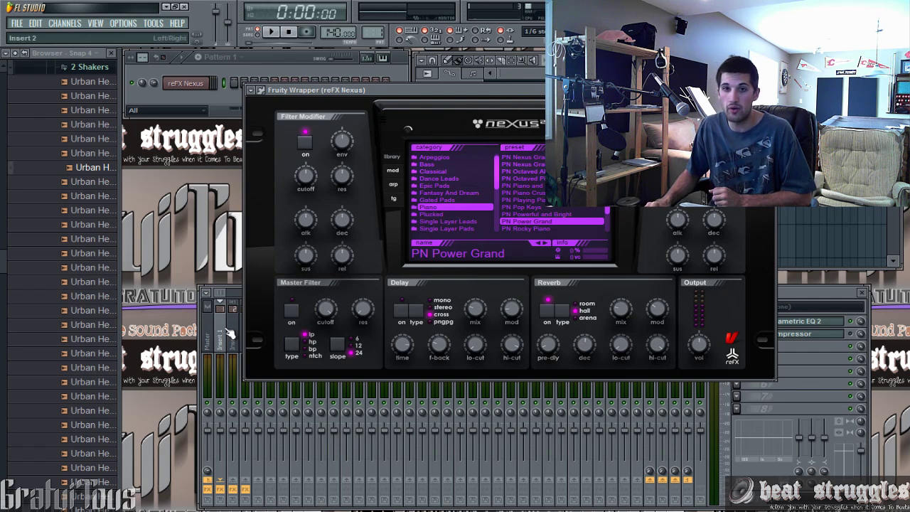
View the Master track's effects and glance at New from template without choosing one.
click(208, 331)
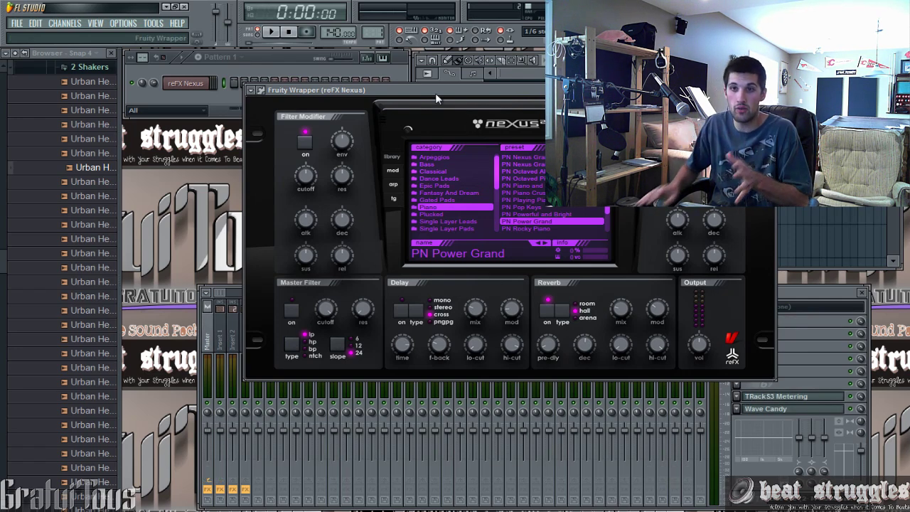
click(16, 23)
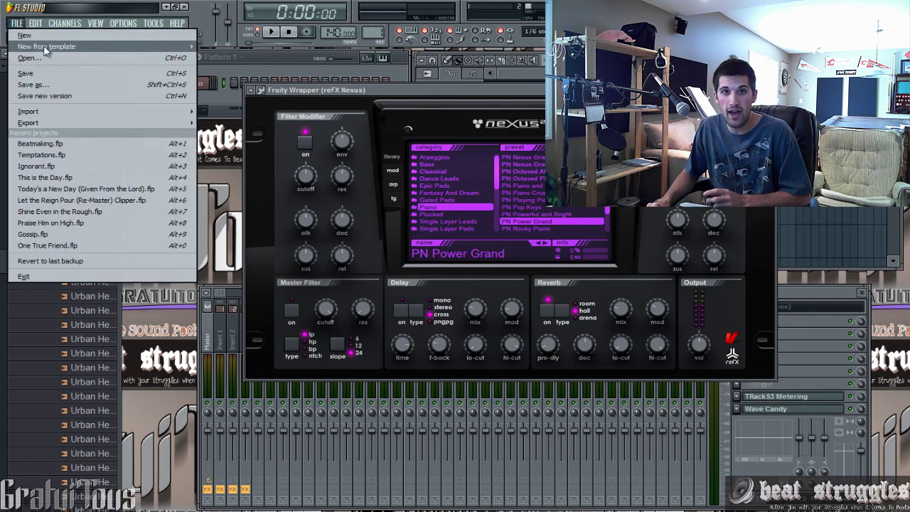
mouse_move(45, 47)
click(226, 264)
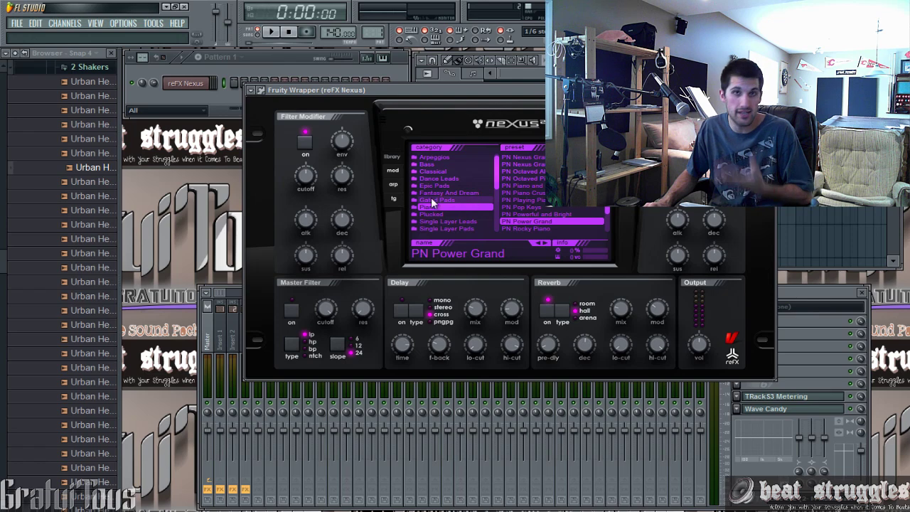
Save the project as 'Beatmaking' in the Templates > Minimal > Mine folder.
click(17, 23)
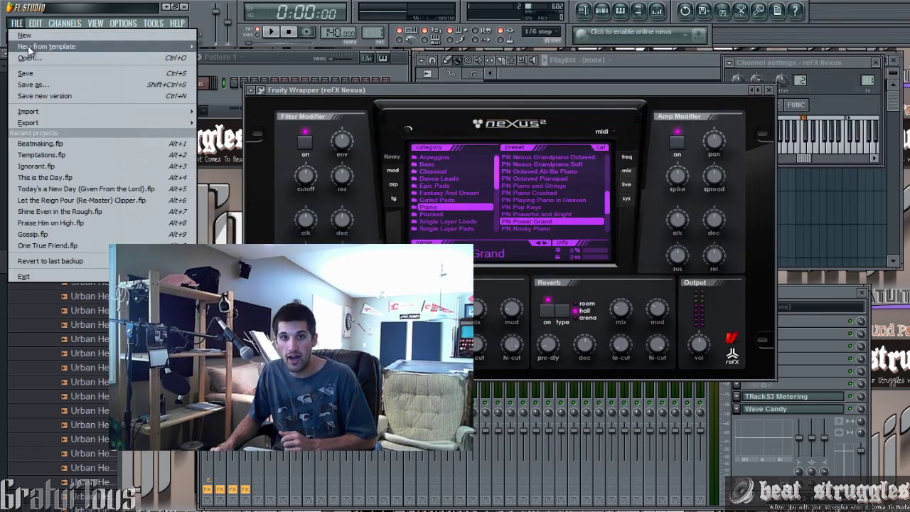
click(32, 84)
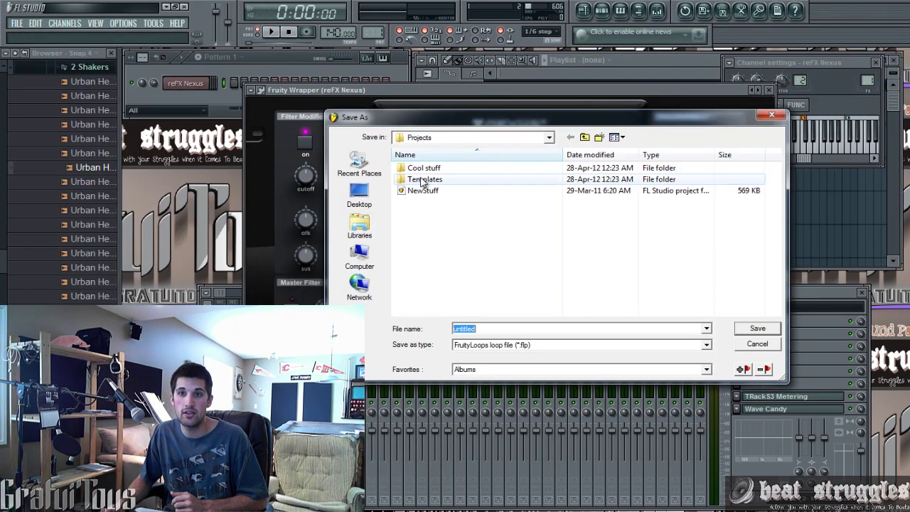
double_click(422, 180)
double_click(429, 191)
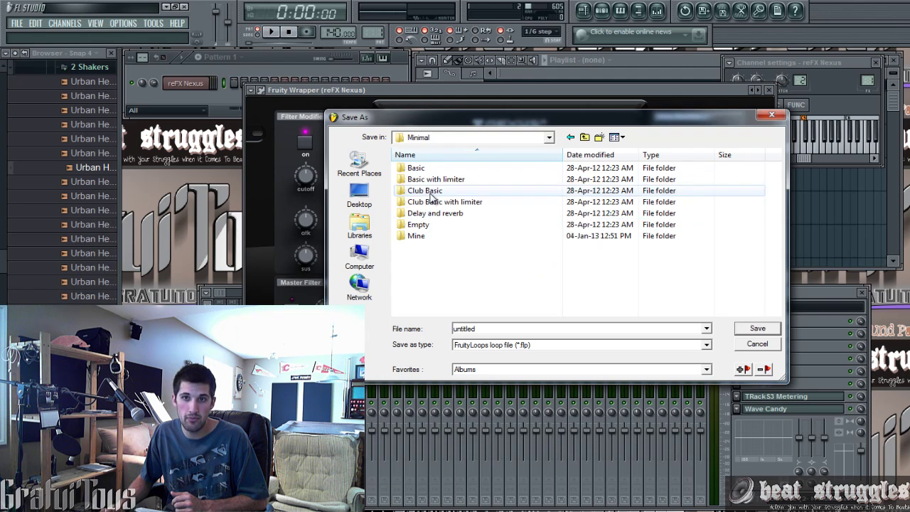
right_click(421, 262)
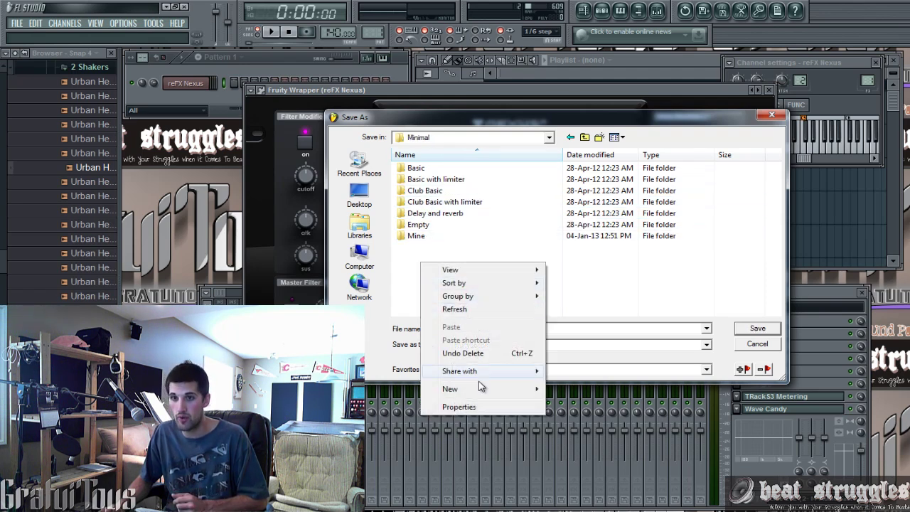
click(465, 259)
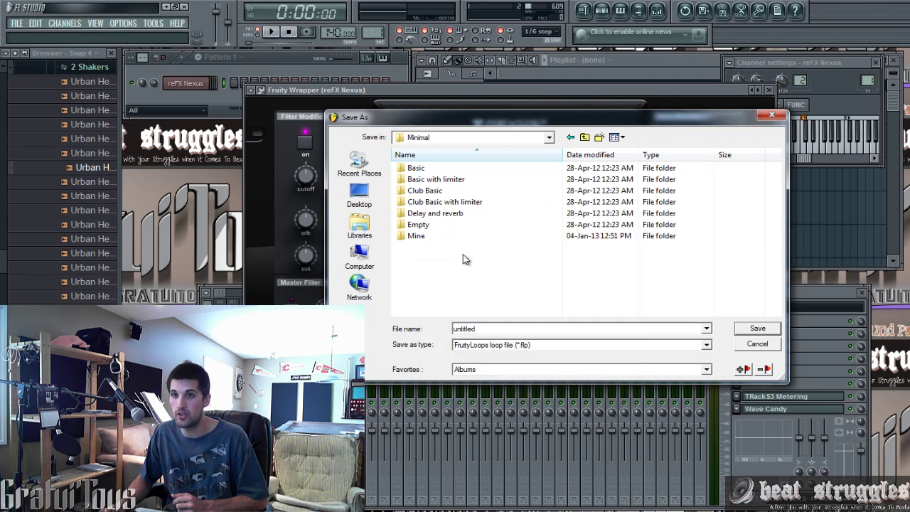
double_click(418, 237)
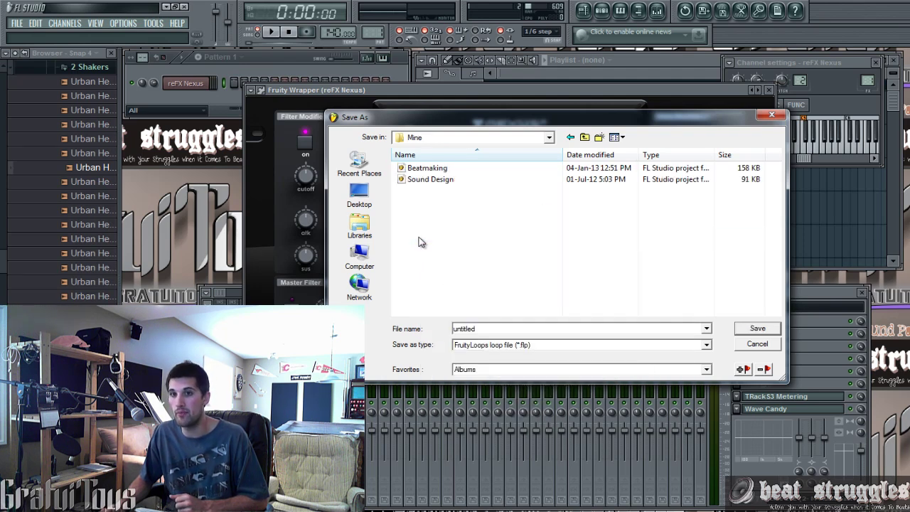
click(431, 171)
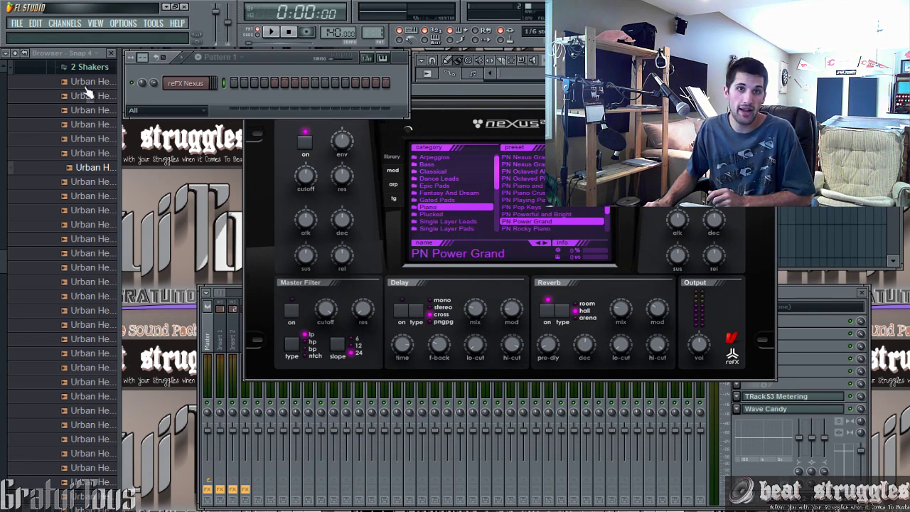
Start a new project from the Minimal > Beatmaking template without saving untitled.flp.
click(20, 26)
mouse_move(35, 46)
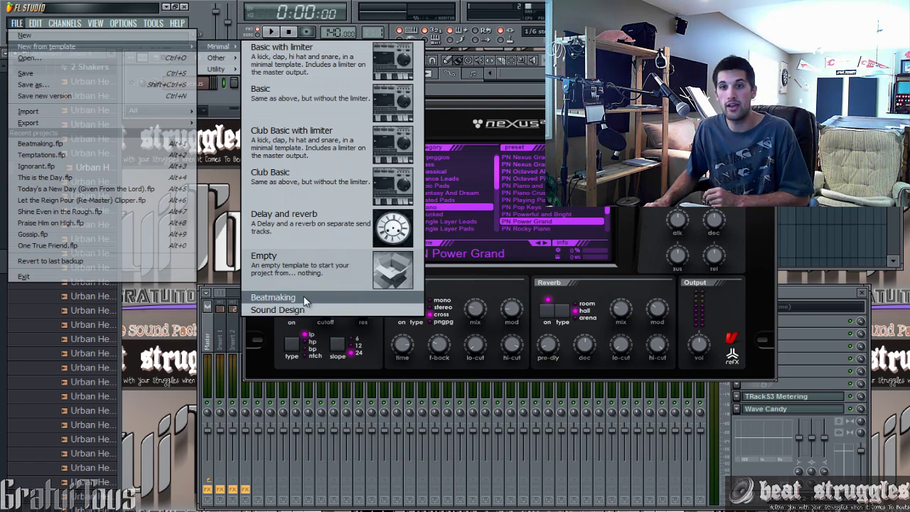
click(305, 299)
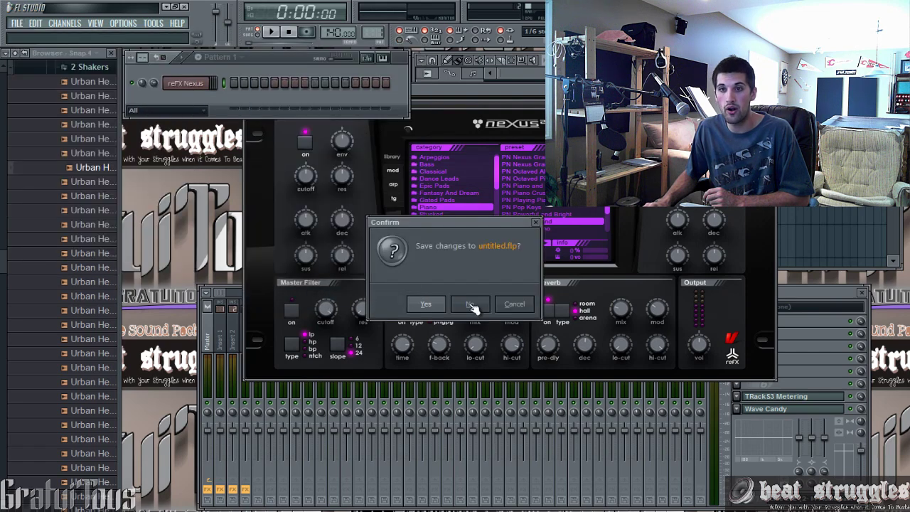
click(471, 305)
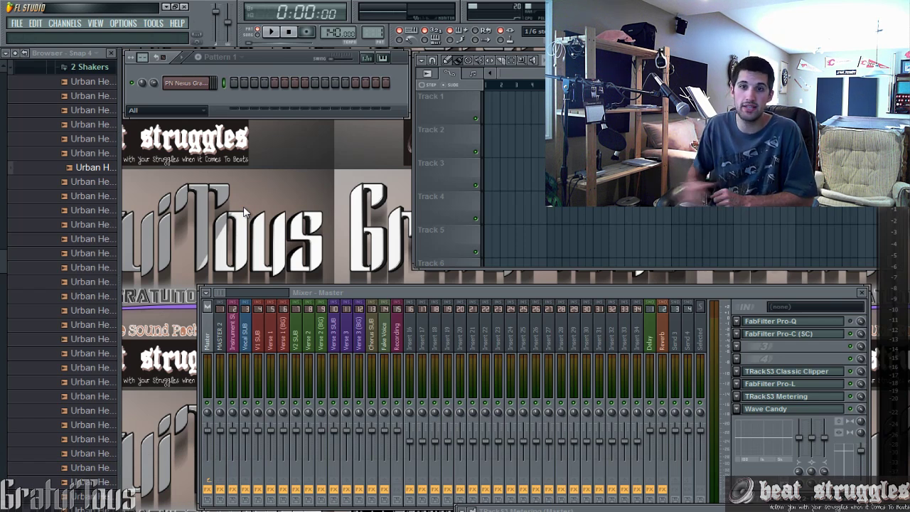
Check the Delay insert, then view Insert 19's FabFilter Pro-Q and Pro-C (SC) effects.
click(186, 83)
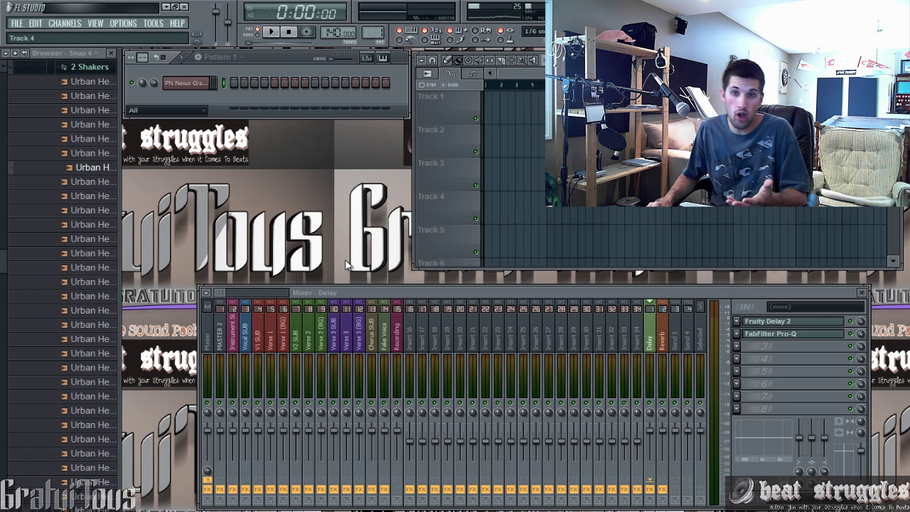
click(348, 292)
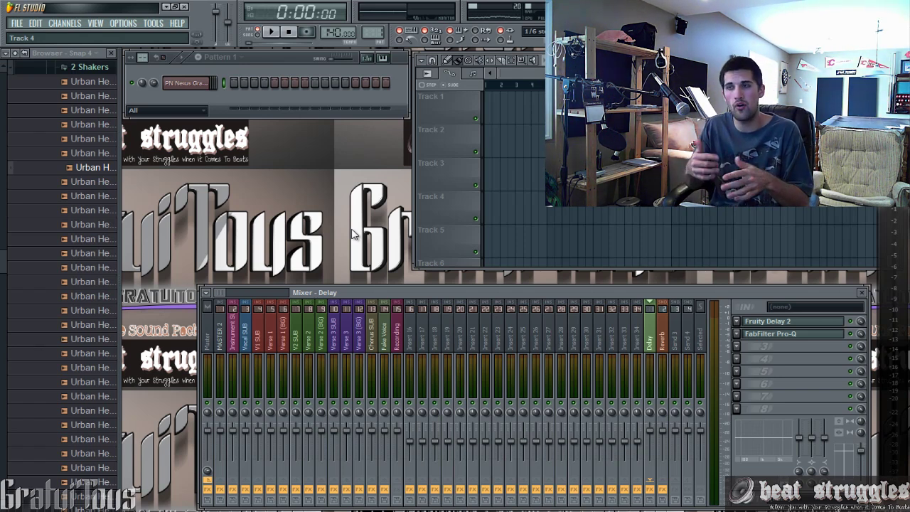
click(447, 327)
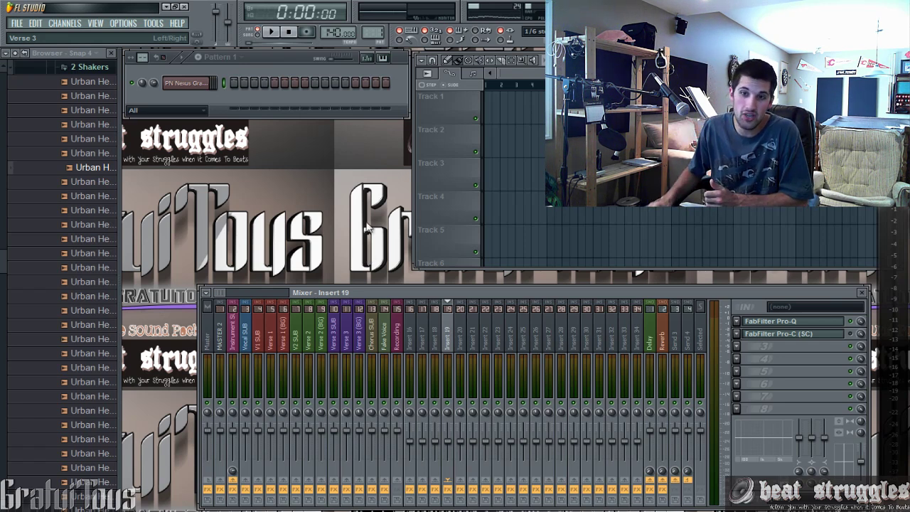
Load a second FabFilter Pro-Q into Insert 23's third slot and close the plugin windows.
click(498, 334)
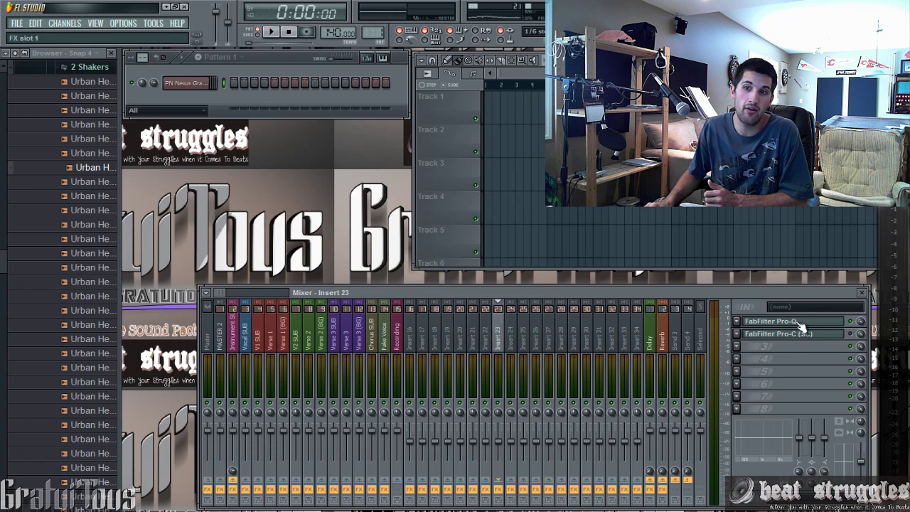
click(763, 359)
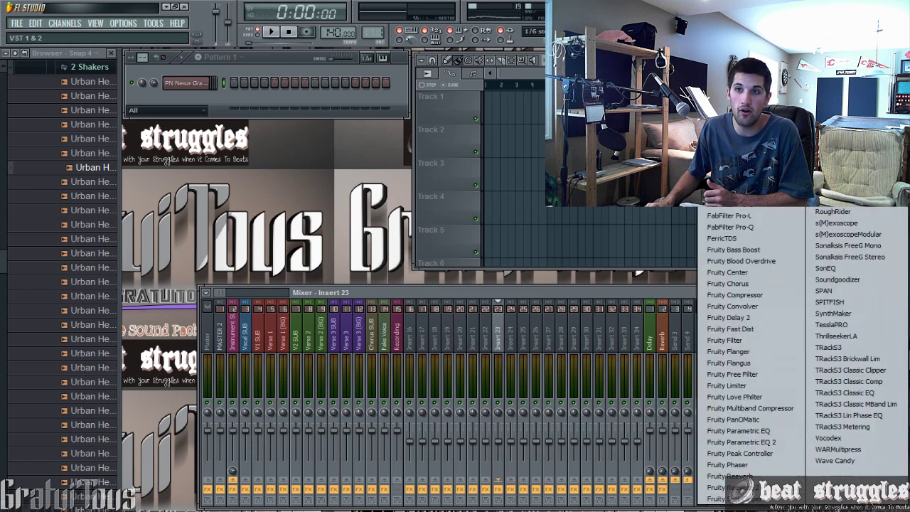
click(756, 233)
click(771, 346)
click(786, 322)
click(786, 323)
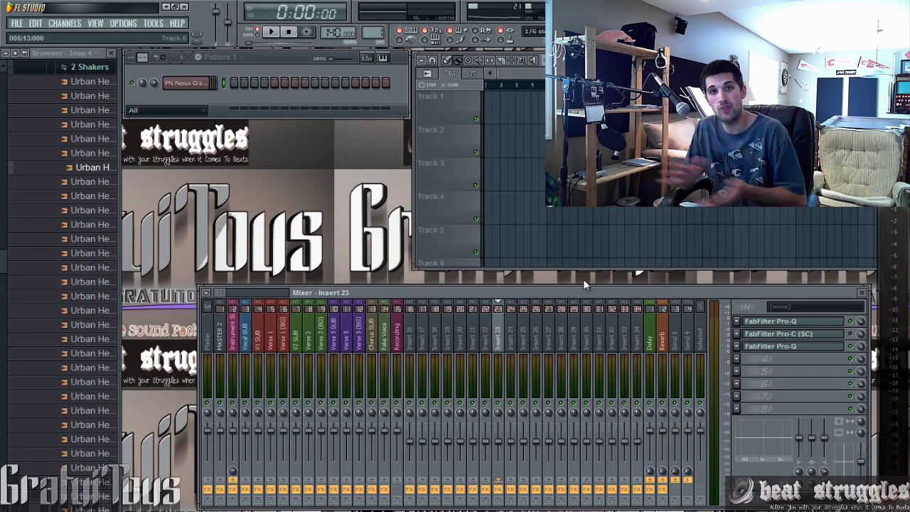